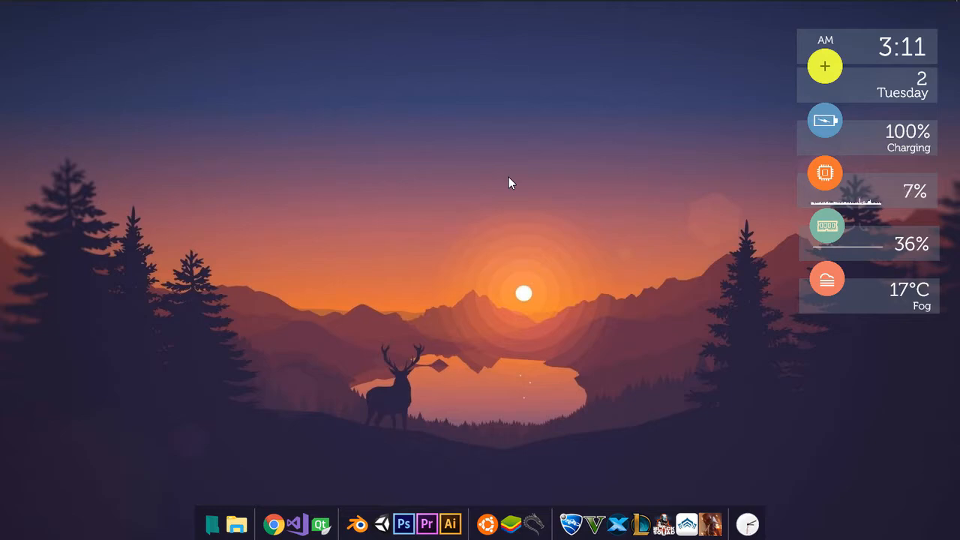
Switch to Oracle VM VirtualBox Manager and show the Kali Linux machine's details.
{"action": "key", "text": "super"}
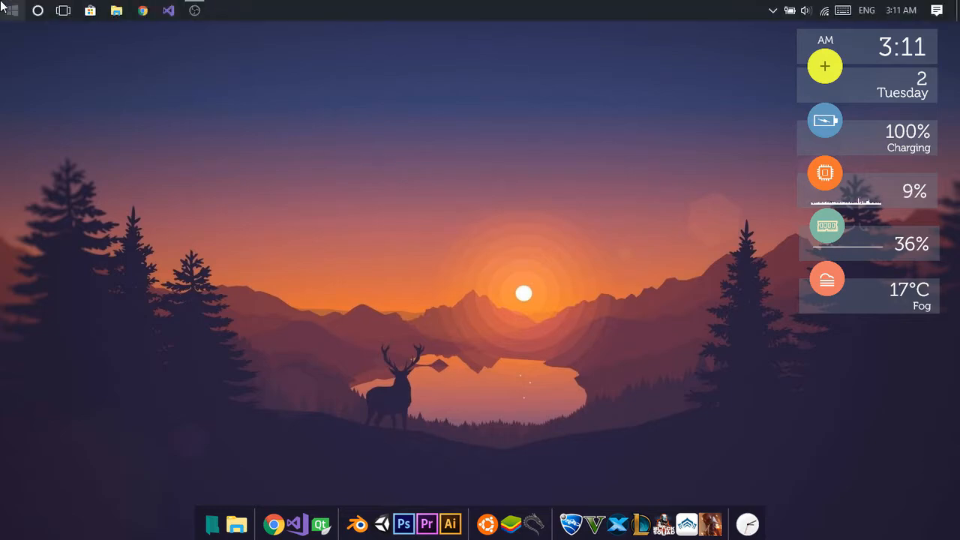
{"action": "key", "text": "super"}
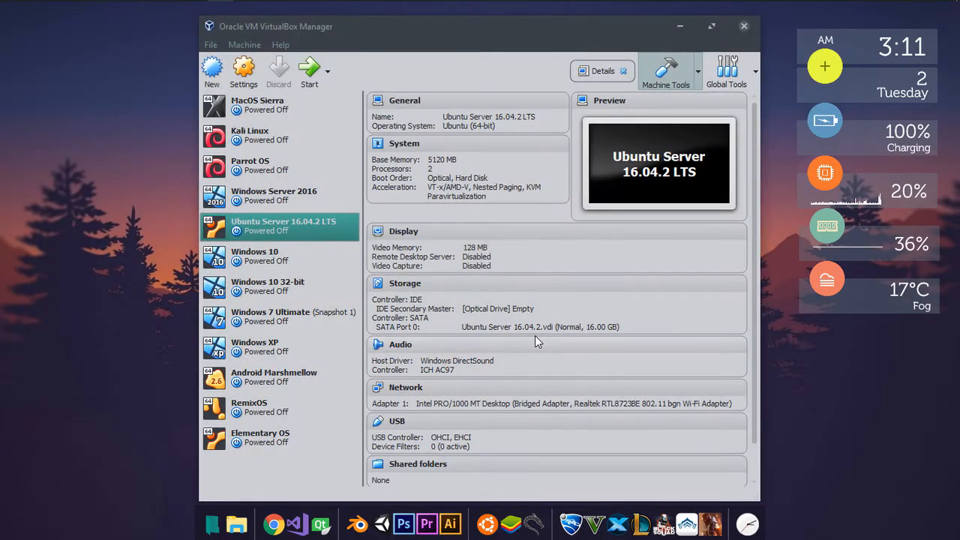
{"action": "left_click", "coordinate": [271, 140]}
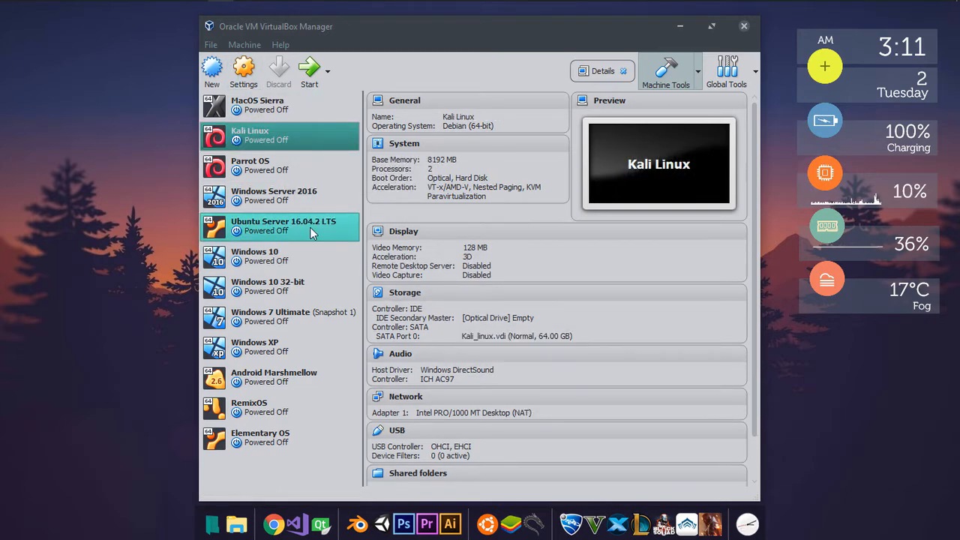
Start a new virtual machine and name it "Ubuntu Desktop 16.04".
{"action": "left_click", "coordinate": [214, 71]}
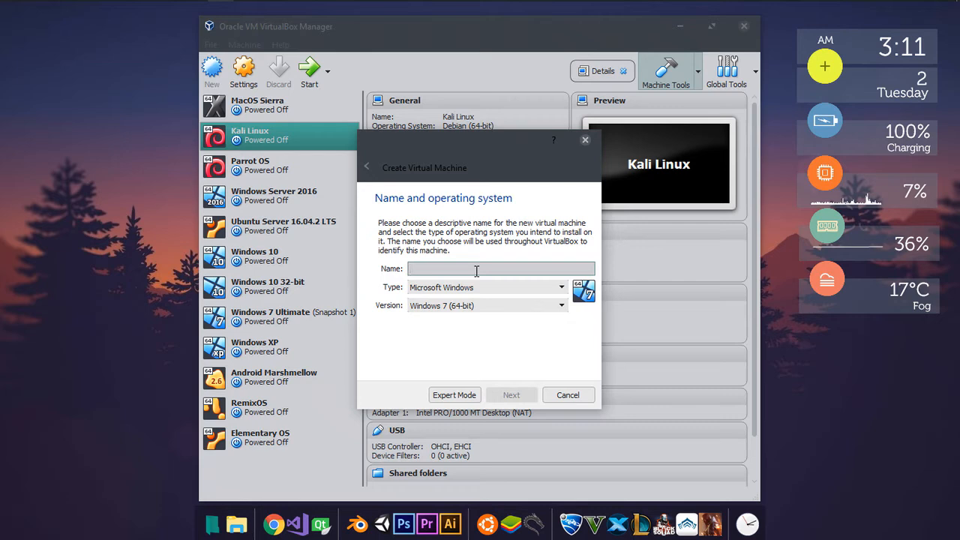
{"action": "type", "text": "Ubuntu"}
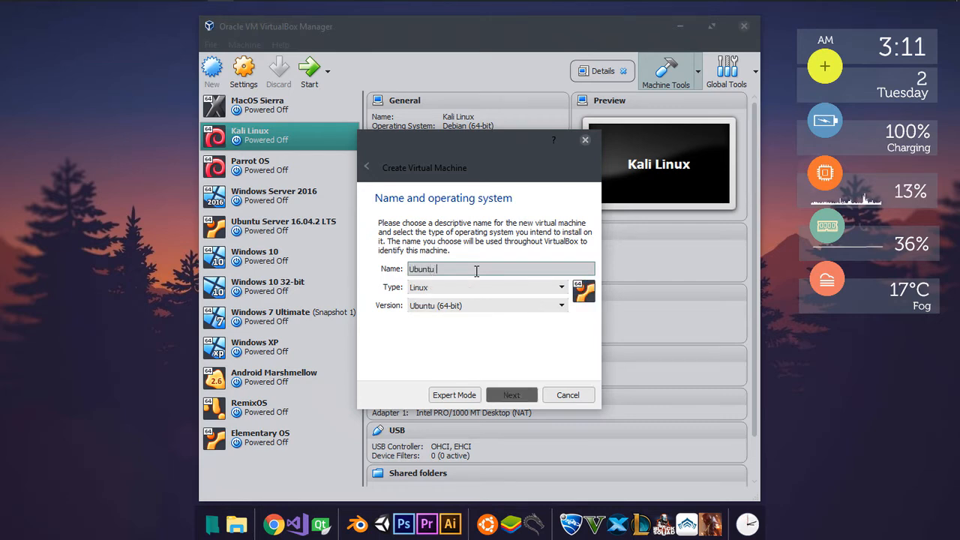
{"action": "type", "text": " Desktop"}
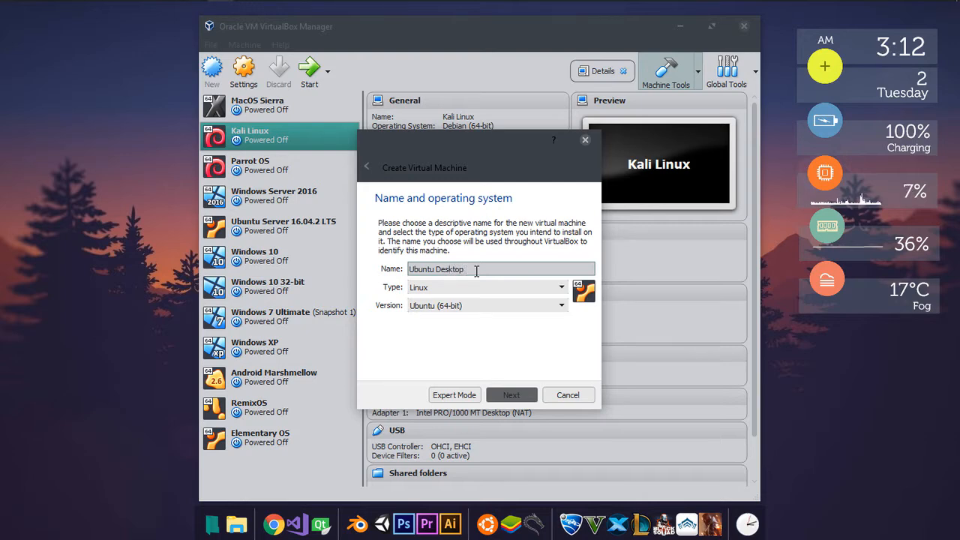
{"action": "type", "text": " 16.04"}
Keep Linux as the system type, choose Ubuntu (64-bit) as the version, and continue to the memory size.
{"action": "left_click", "coordinate": [489, 289]}
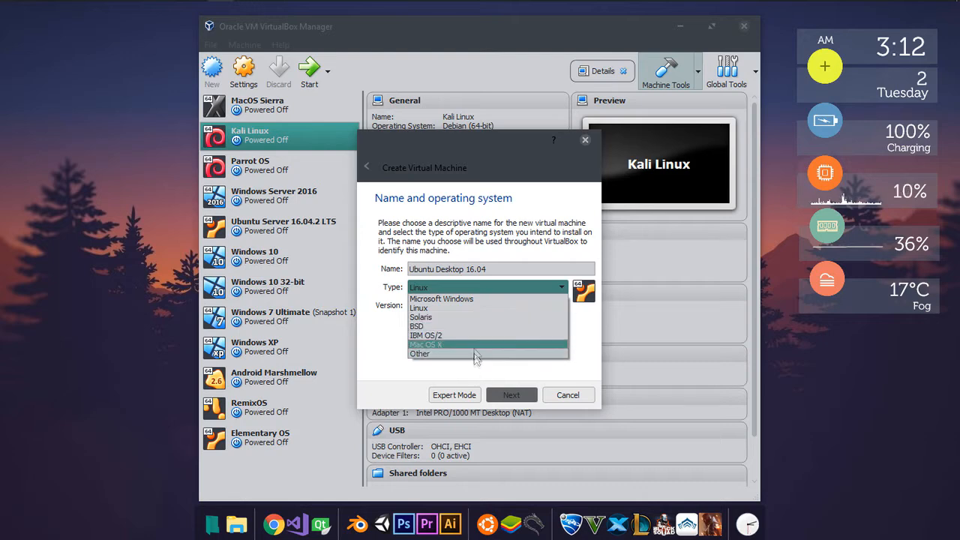
{"action": "left_click", "coordinate": [473, 284]}
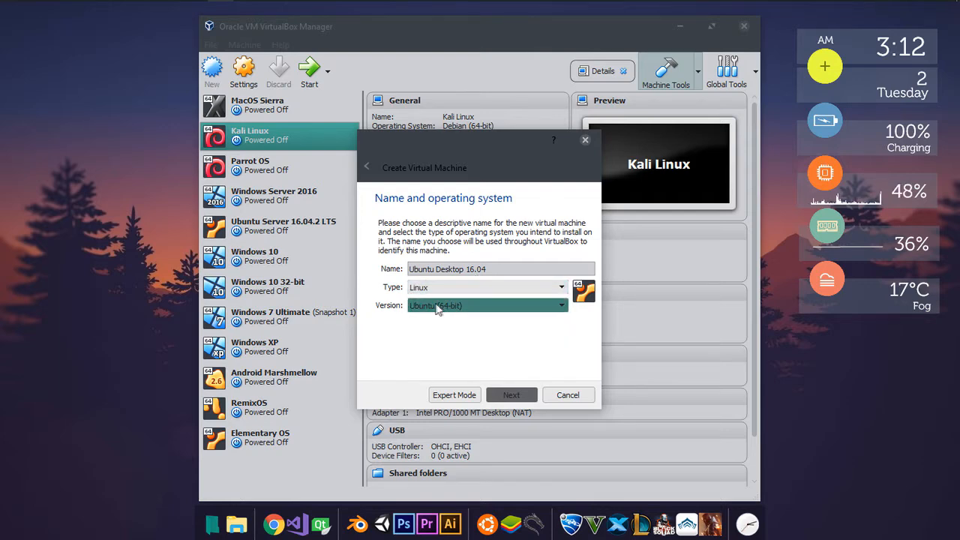
{"action": "left_click", "coordinate": [450, 307]}
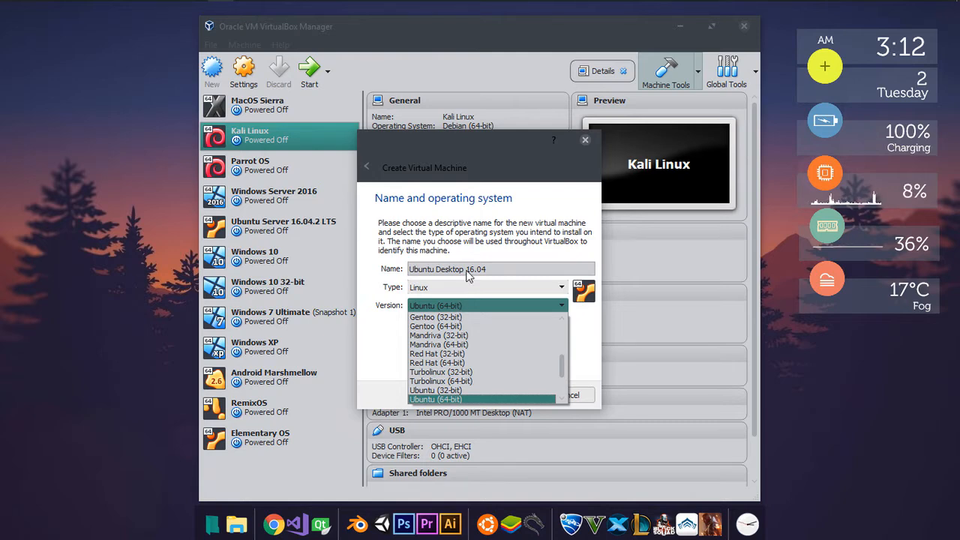
{"action": "left_click", "coordinate": [454, 399]}
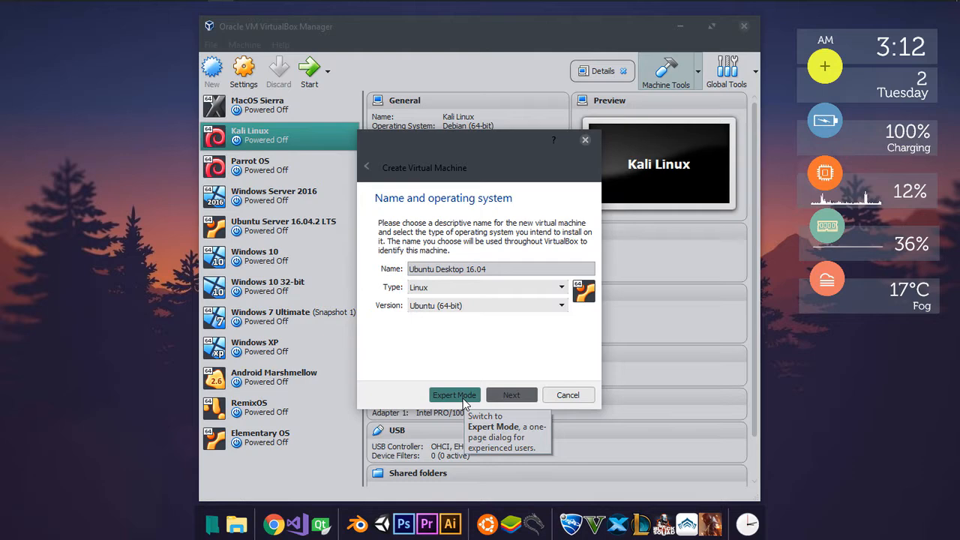
{"action": "left_click", "coordinate": [504, 395]}
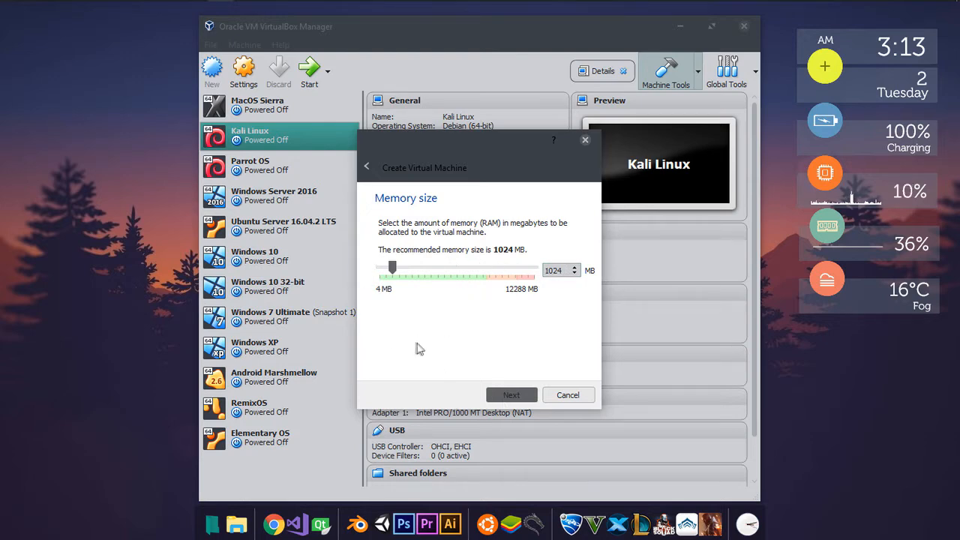
Open Calculator, calculate 4 × 1024 to convert the memory size to megabytes, and close it.
{"action": "left_click", "coordinate": [6, 8]}
{"action": "scroll", "coordinate": [119, 354], "scroll_direction": "down", "scroll_amount": 5}
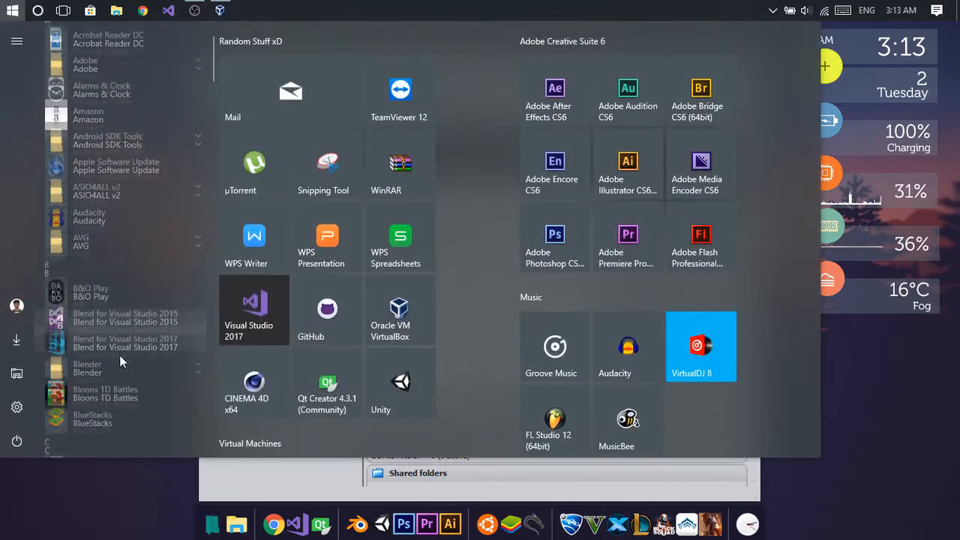
{"action": "left_click", "coordinate": [140, 222]}
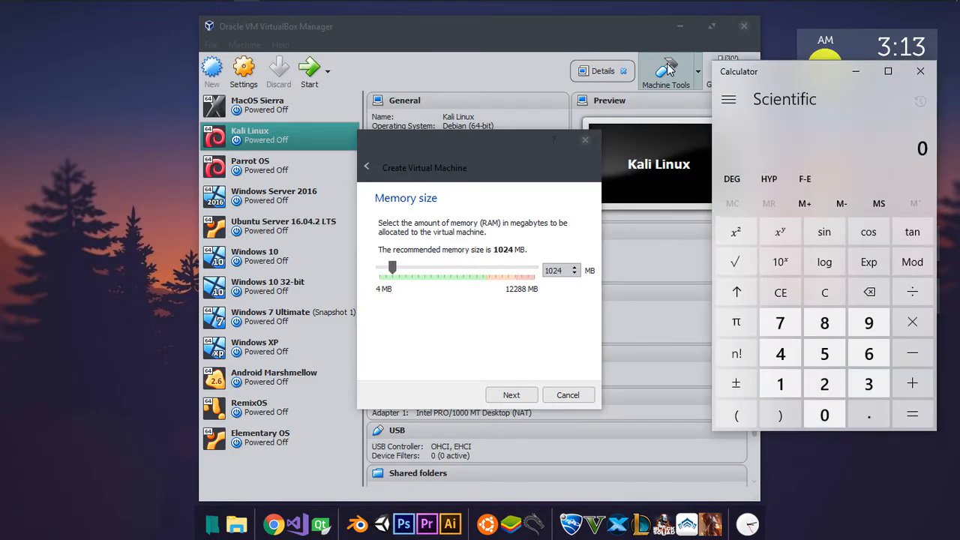
{"action": "left_click_drag", "start_coordinate": [743, 69], "coordinate": [637, 49]}
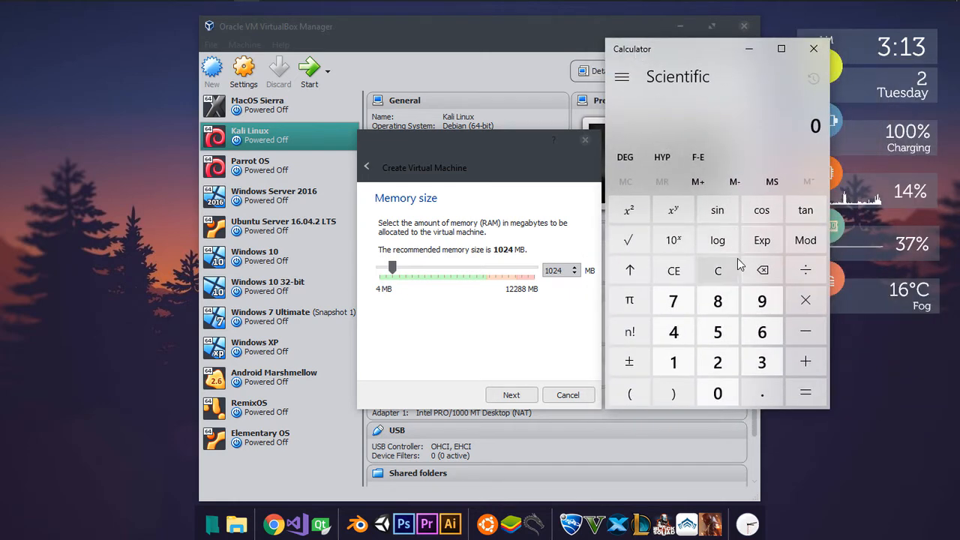
{"action": "left_click", "coordinate": [673, 331]}
{"action": "left_click", "coordinate": [797, 304]}
{"action": "left_click", "coordinate": [674, 362]}
{"action": "left_click", "coordinate": [718, 393]}
{"action": "left_click", "coordinate": [718, 361]}
{"action": "left_click", "coordinate": [674, 332]}
{"action": "left_click", "coordinate": [814, 402]}
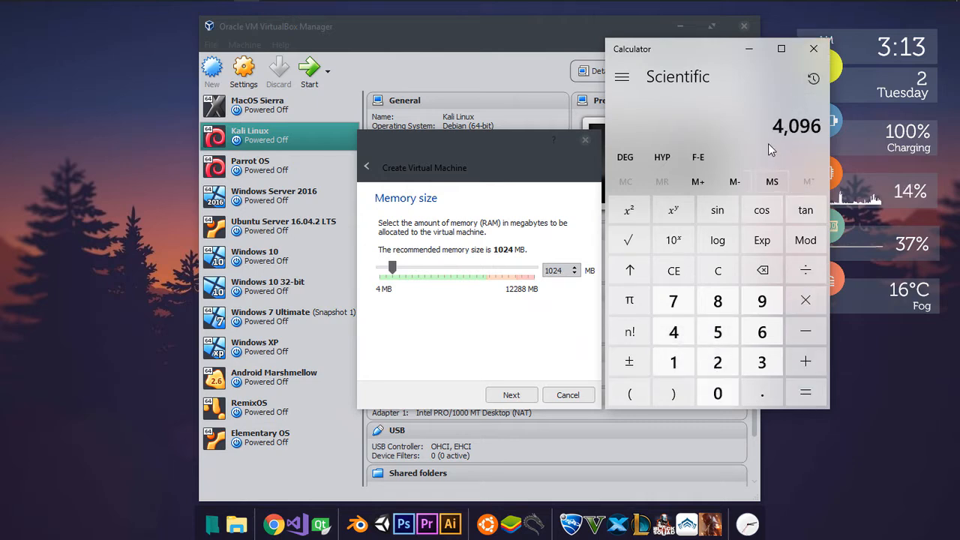
{"action": "left_click", "coordinate": [813, 49]}
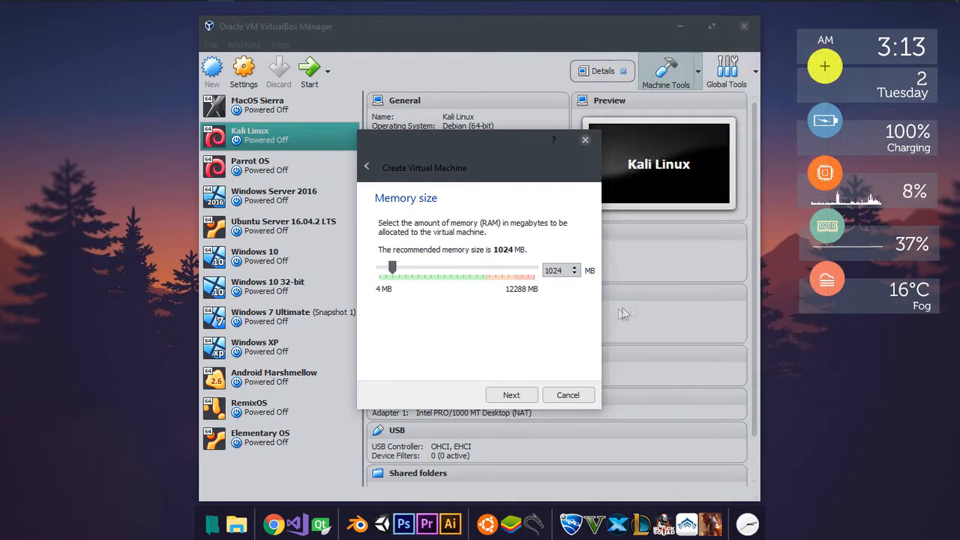
Set the new virtual machine's memory size to 4096 MB and continue to the hard disk options.
{"action": "double_click", "coordinate": [564, 270]}
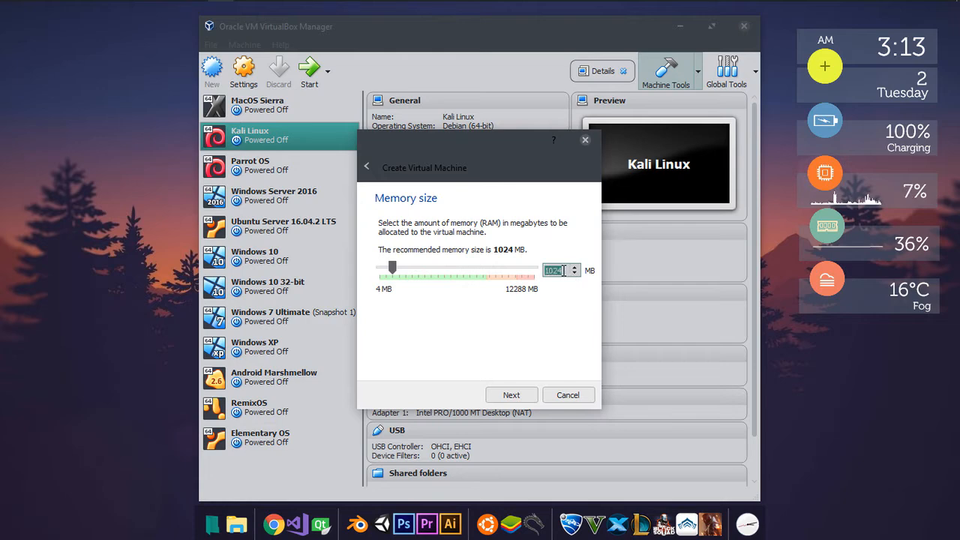
{"action": "type", "text": "4096"}
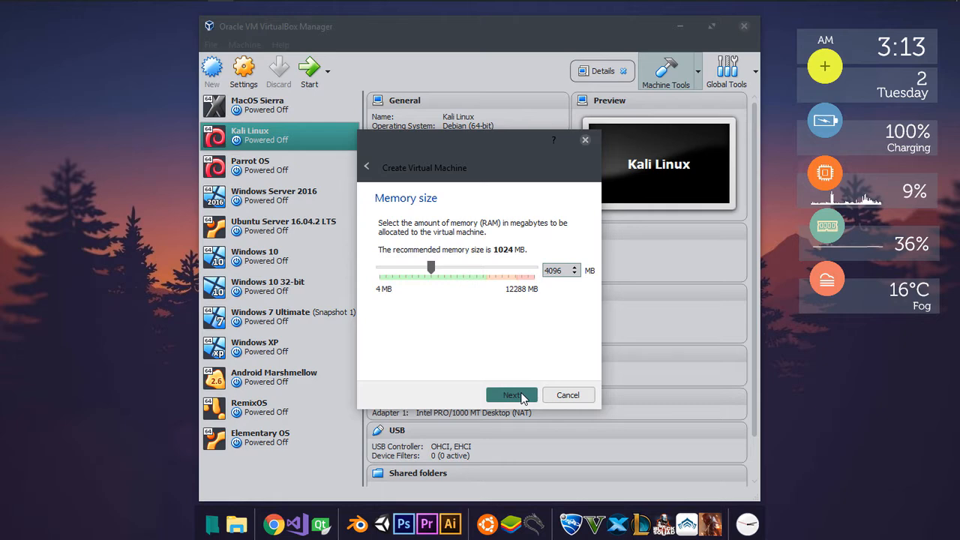
{"action": "left_click", "coordinate": [512, 395]}
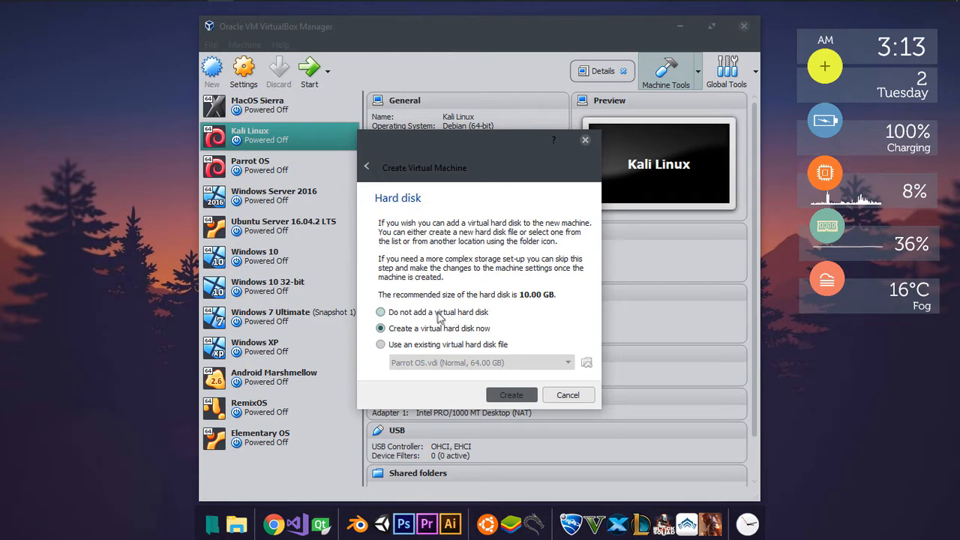
Choose to create a virtual hard disk now and proceed to its file type.
{"action": "left_click", "coordinate": [440, 345]}
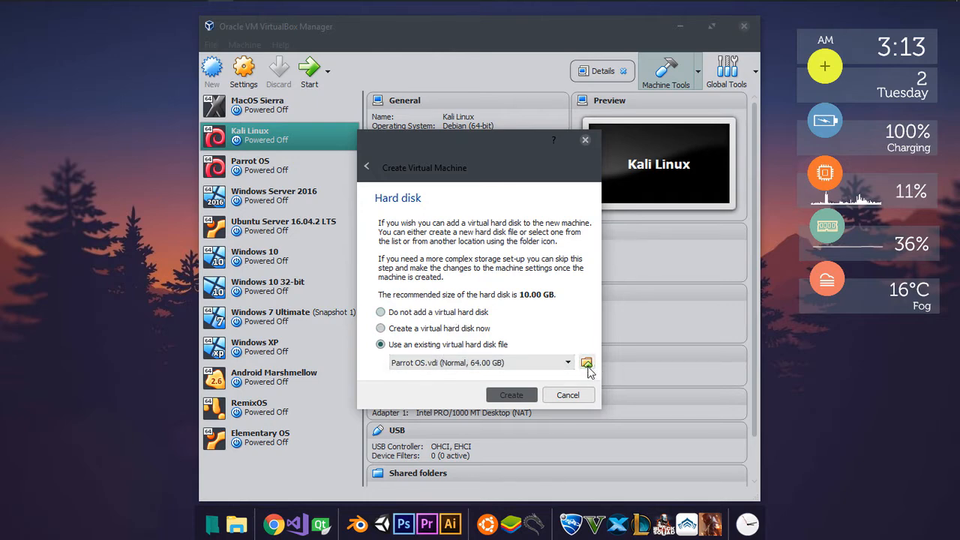
{"action": "left_click", "coordinate": [451, 314]}
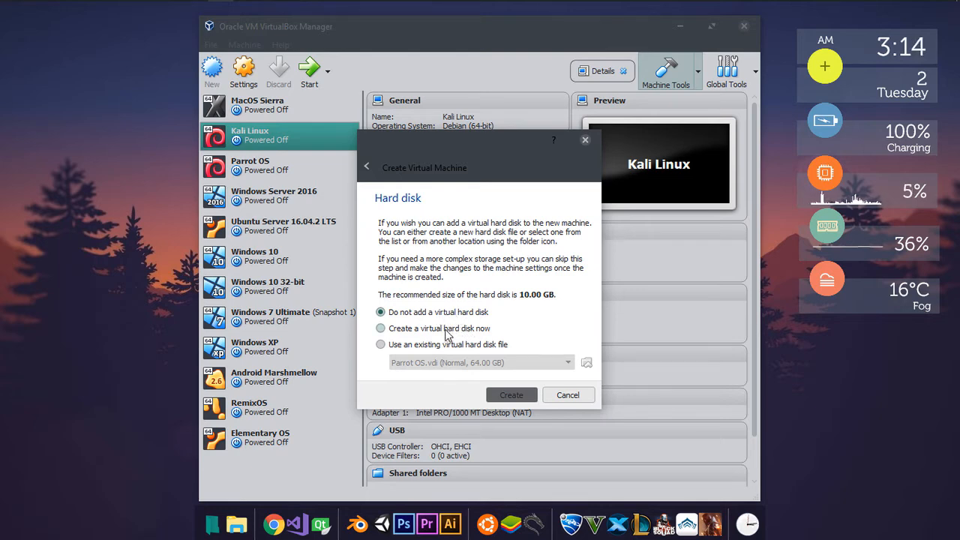
{"action": "left_click", "coordinate": [446, 330]}
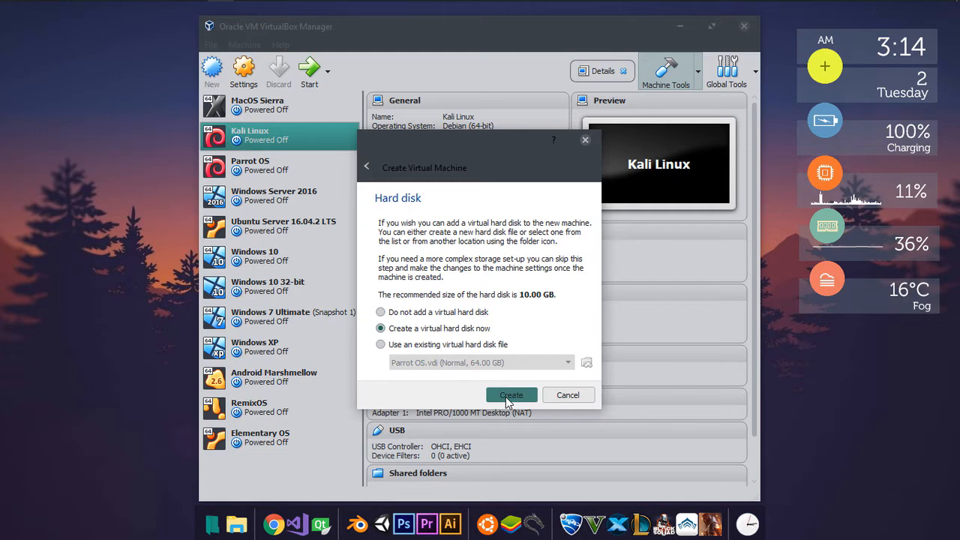
{"action": "left_click", "coordinate": [507, 397]}
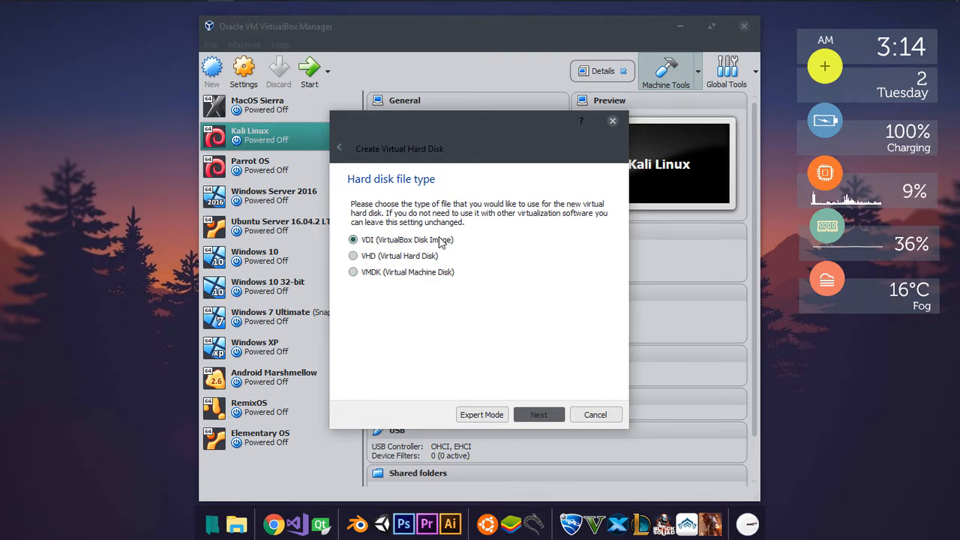
Create a dynamically allocated VDI hard disk with a size of 16 GB for the new machine.
{"action": "left_click", "coordinate": [535, 413]}
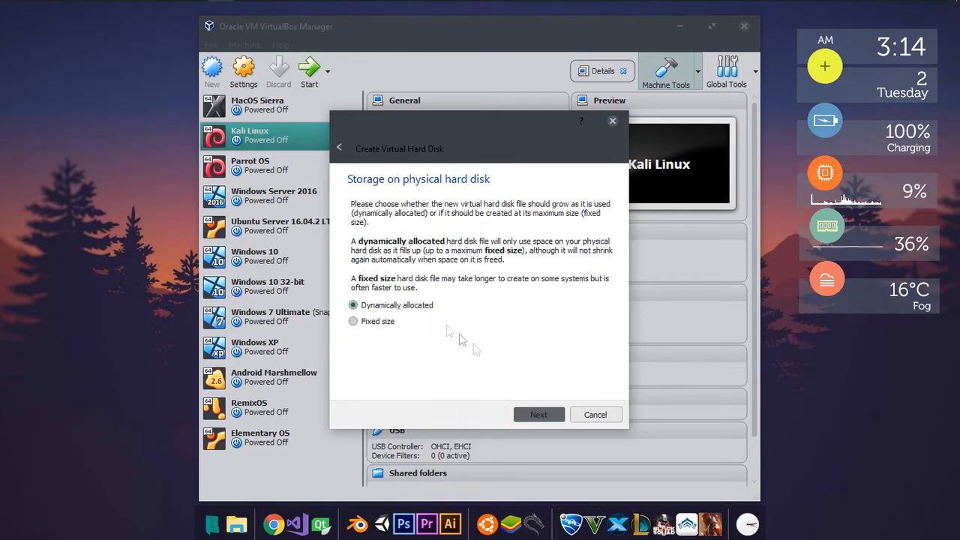
{"action": "left_click", "coordinate": [536, 414]}
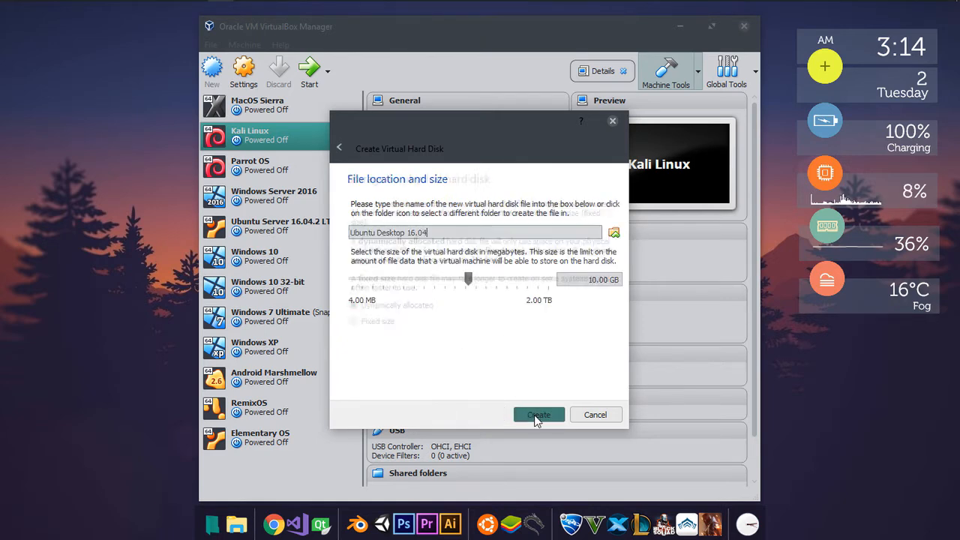
{"action": "left_click", "coordinate": [585, 280]}
{"action": "left_click_drag", "start_coordinate": [586, 281], "coordinate": [598, 281]}
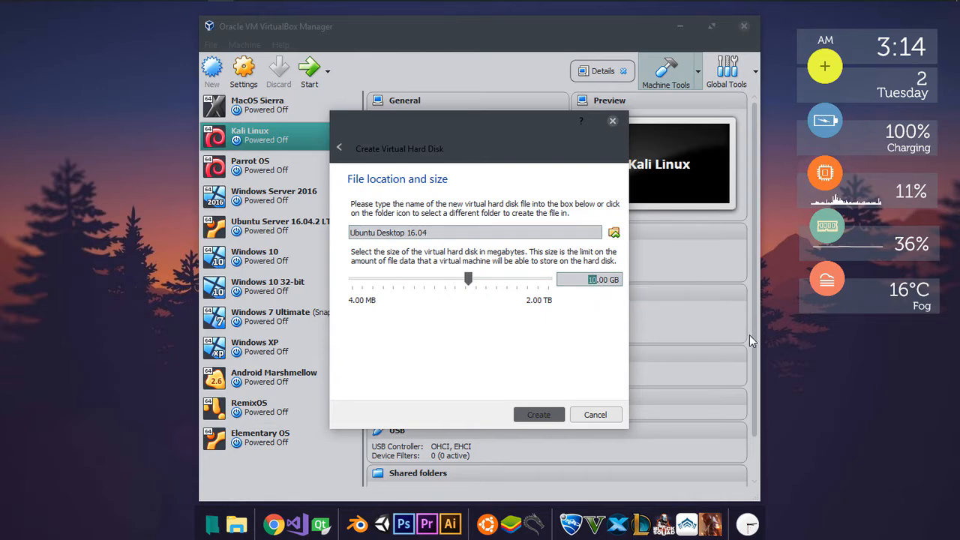
{"action": "type", "text": "16"}
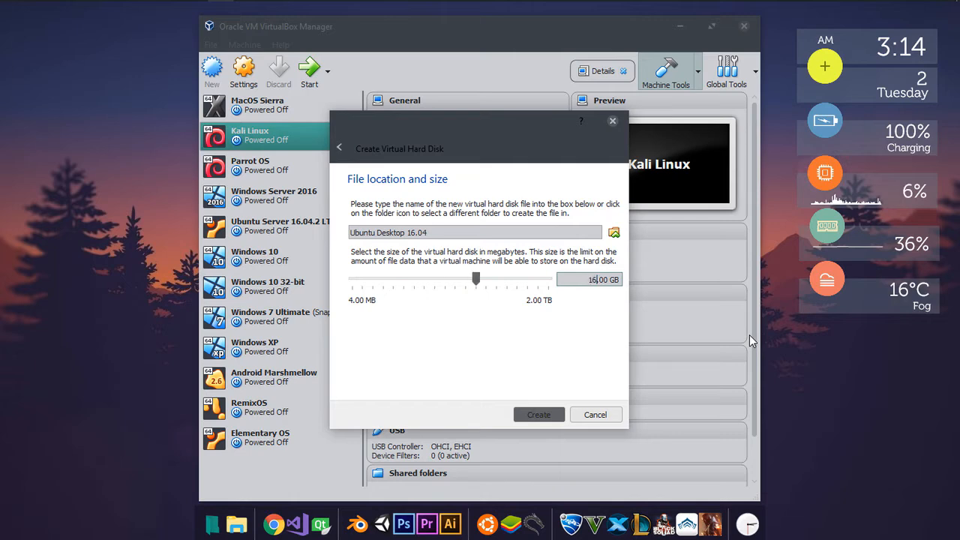
{"action": "left_click", "coordinate": [559, 415]}
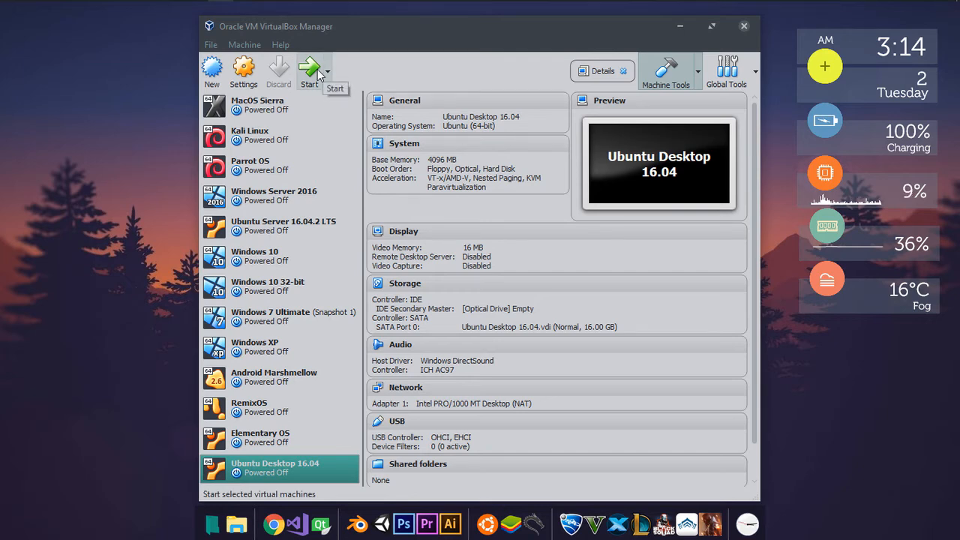
Open the Ubuntu Desktop 16.04 machine's settings and review its general options.
{"action": "left_click", "coordinate": [254, 73]}
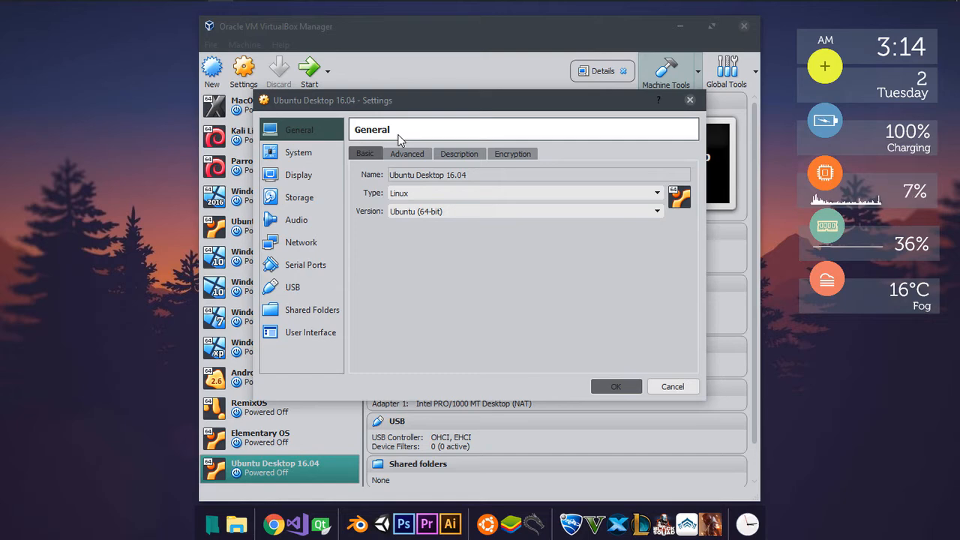
{"action": "left_click", "coordinate": [407, 154]}
{"action": "left_click", "coordinate": [489, 155]}
{"action": "left_click", "coordinate": [368, 154]}
Disable Floppy in the machine's boot order and move it to the last position.
{"action": "left_click", "coordinate": [300, 150]}
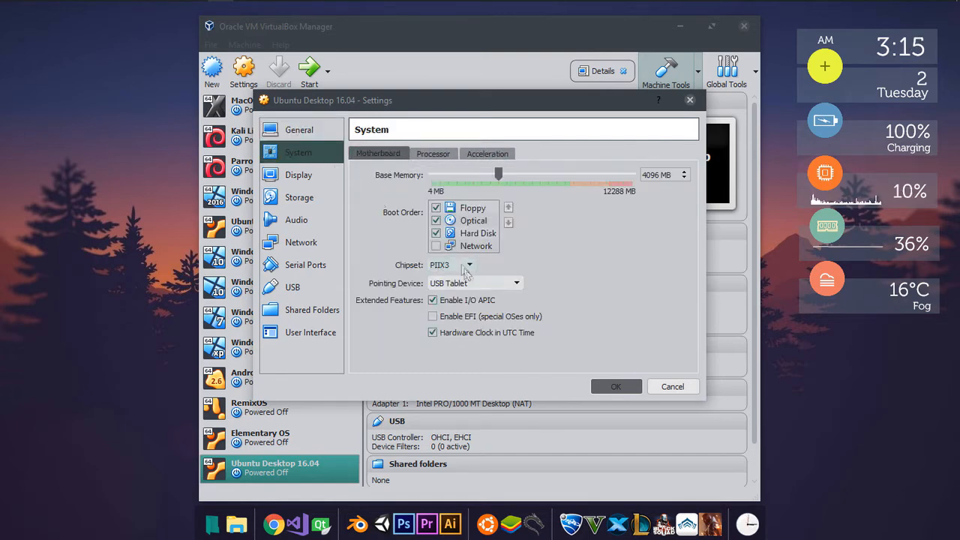
{"action": "left_click", "coordinate": [436, 208]}
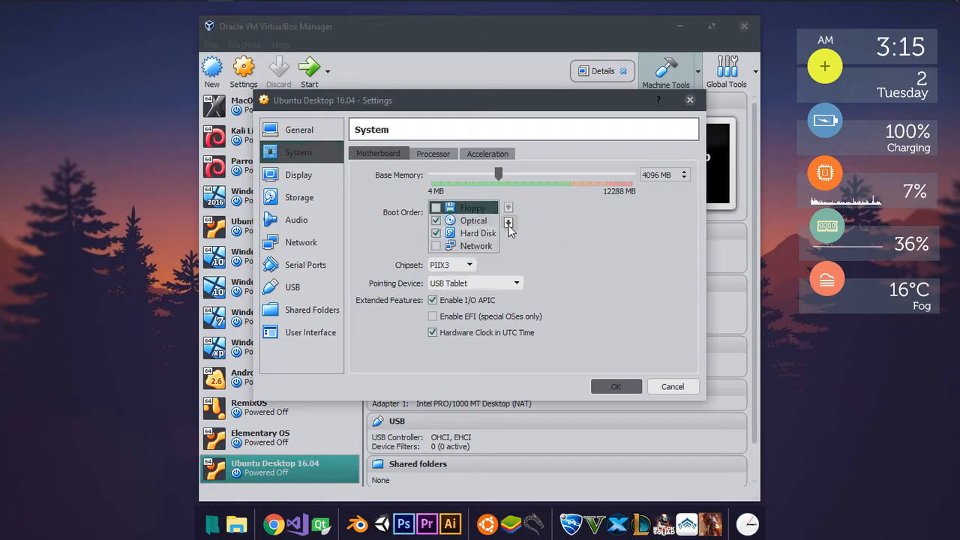
{"action": "left_click", "coordinate": [508, 223]}
{"action": "left_click", "coordinate": [508, 224]}
{"action": "left_click", "coordinate": [508, 223]}
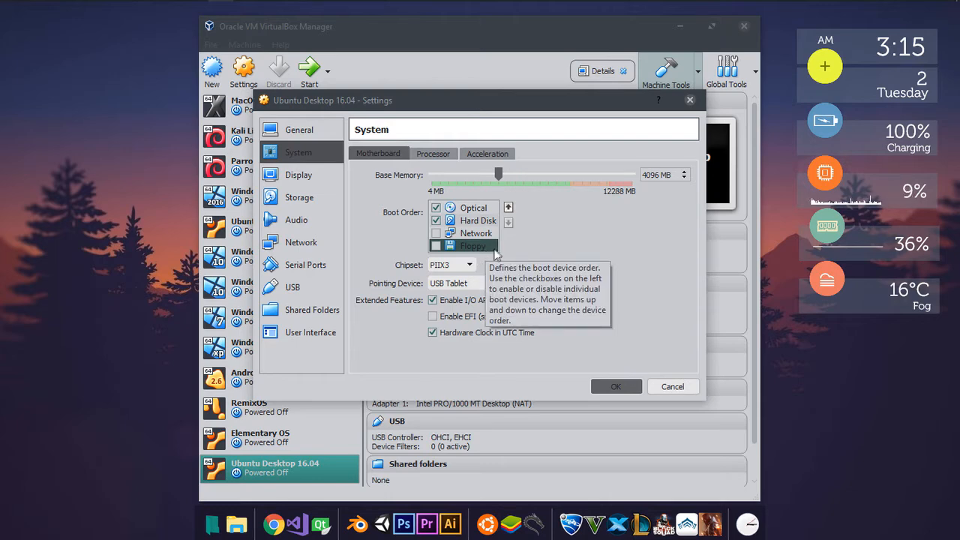
Assign 2 processors to the virtual machine and show its acceleration settings.
{"action": "left_click", "coordinate": [436, 154]}
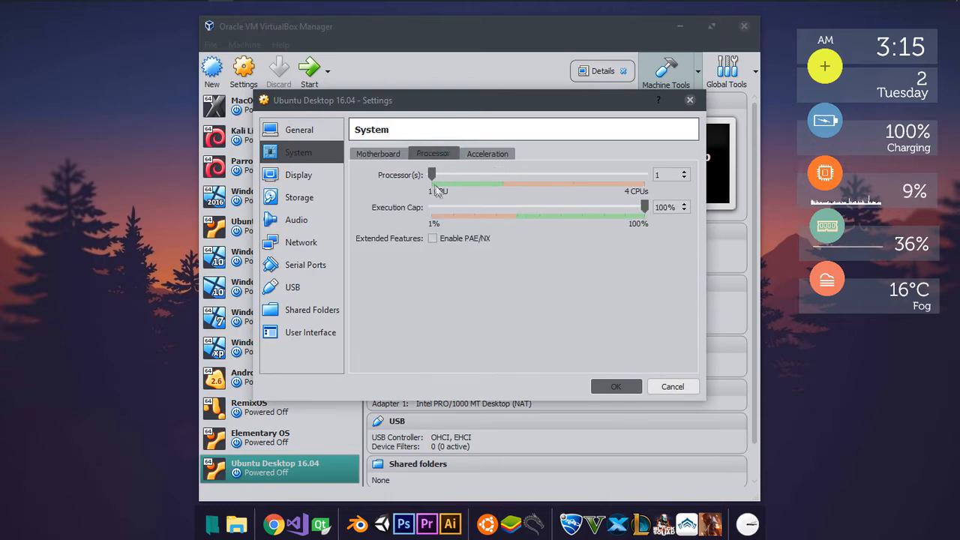
{"action": "left_click_drag", "start_coordinate": [433, 176], "coordinate": [504, 177]}
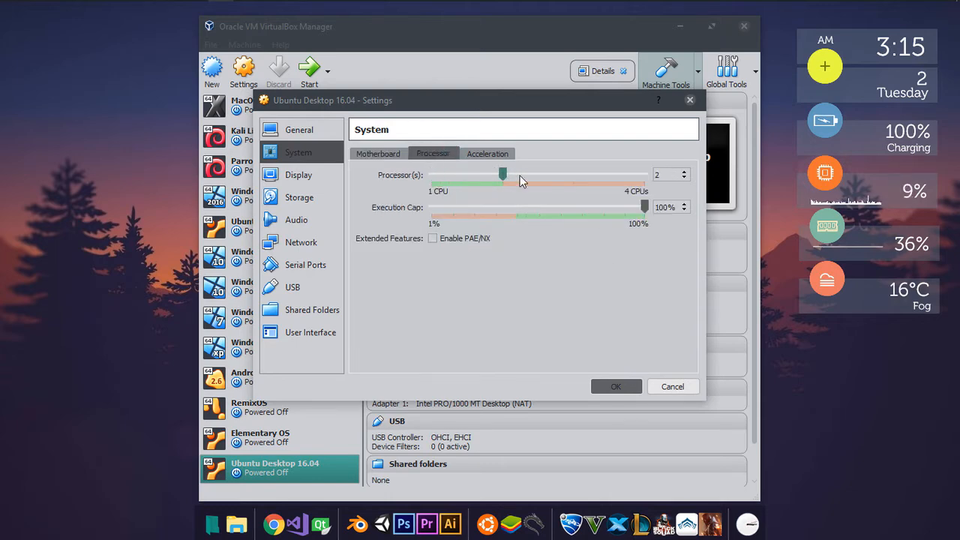
{"action": "left_click", "coordinate": [483, 153]}
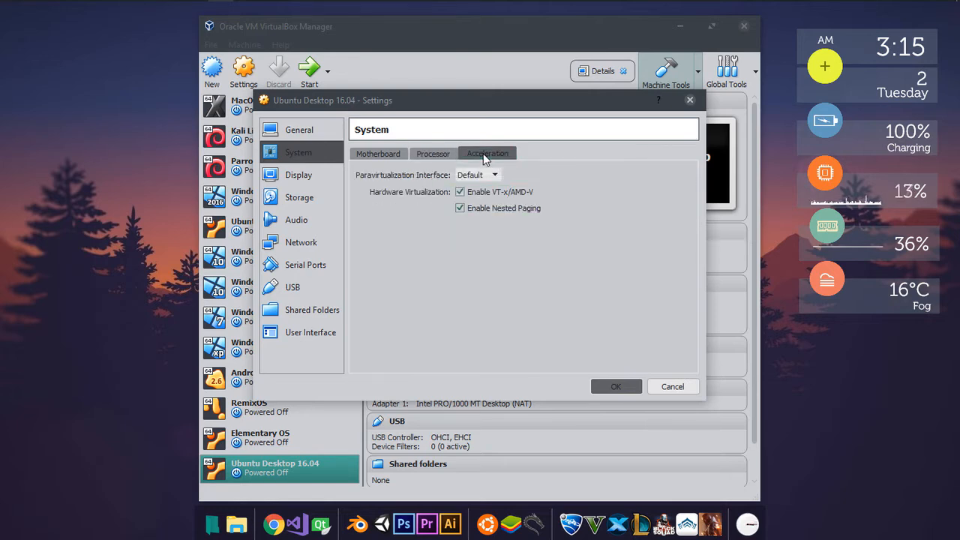
Raise the virtual machine's video memory to 128 MB in its display settings.
{"action": "left_click", "coordinate": [331, 178]}
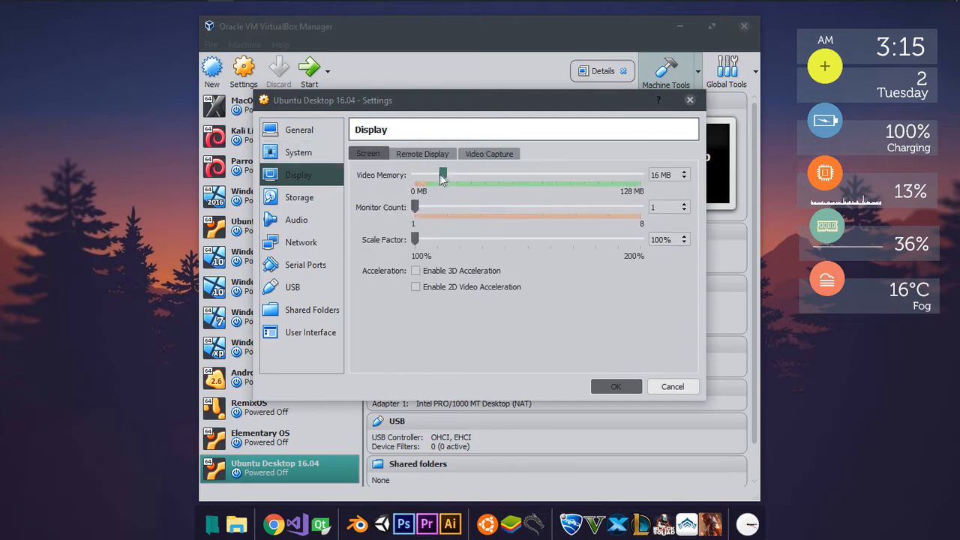
{"action": "left_click_drag", "start_coordinate": [443, 176], "coordinate": [640, 175]}
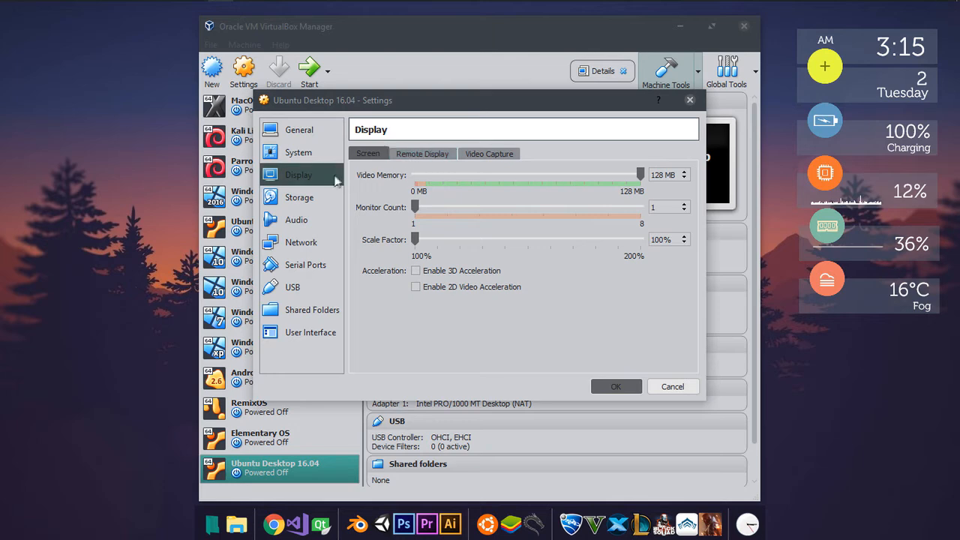
Mark the empty IDE optical drive as Live CD/DVD and load ubuntu-16.04-desktop-amd64.iso from the ISO Files folder into it.
{"action": "left_click", "coordinate": [298, 195]}
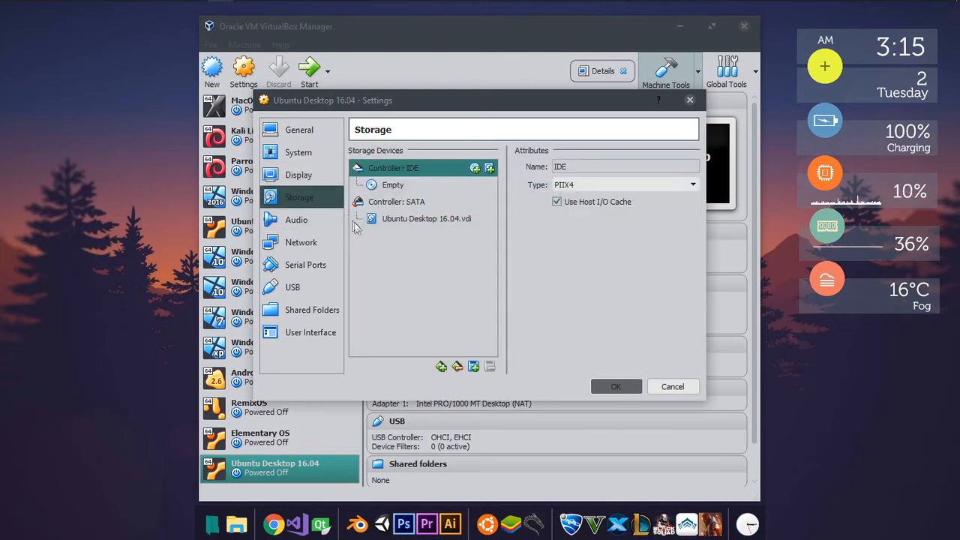
{"action": "left_click", "coordinate": [395, 189]}
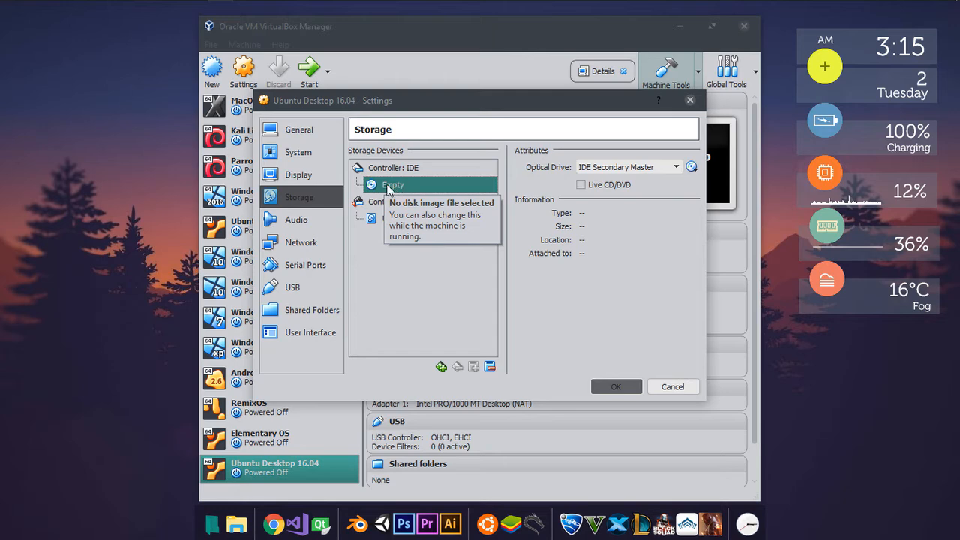
{"action": "left_click", "coordinate": [591, 186]}
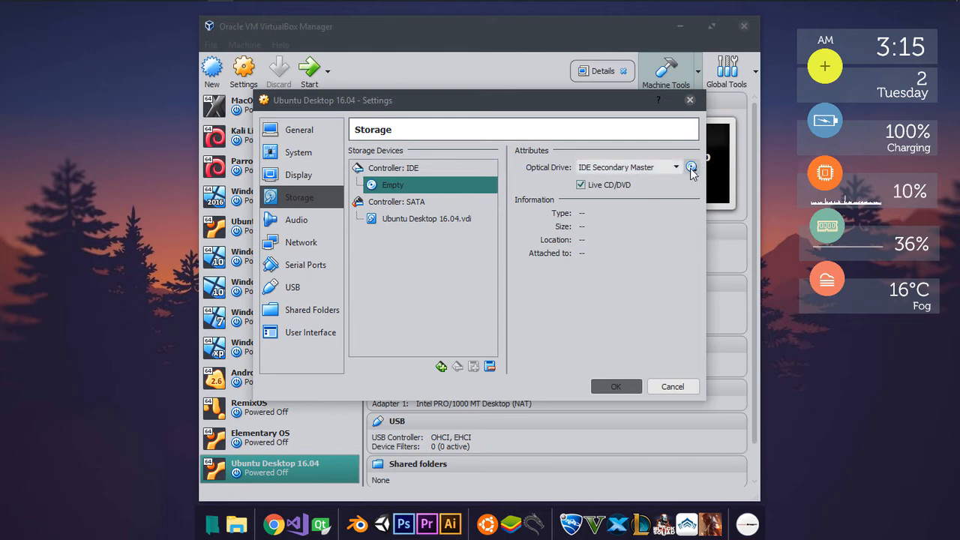
{"action": "left_click", "coordinate": [692, 168]}
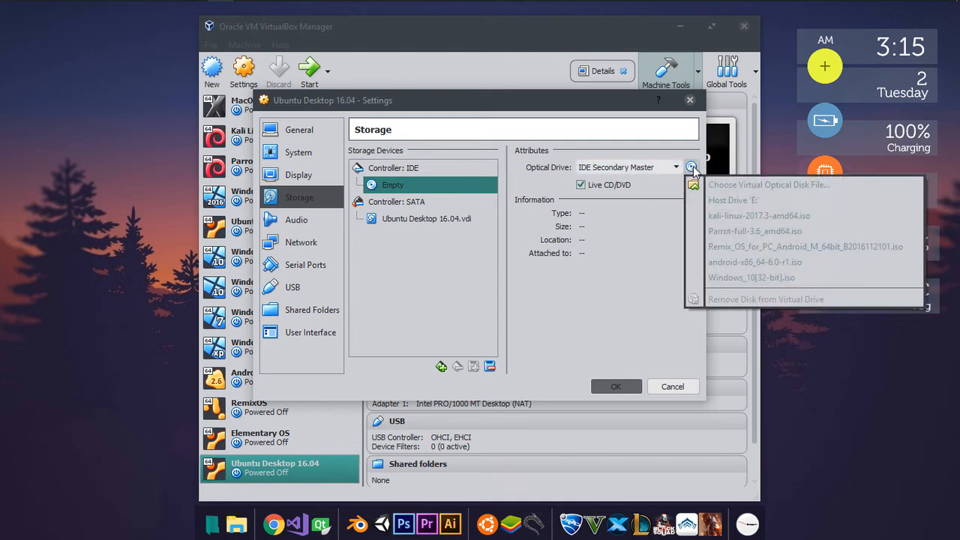
{"action": "left_click", "coordinate": [733, 185]}
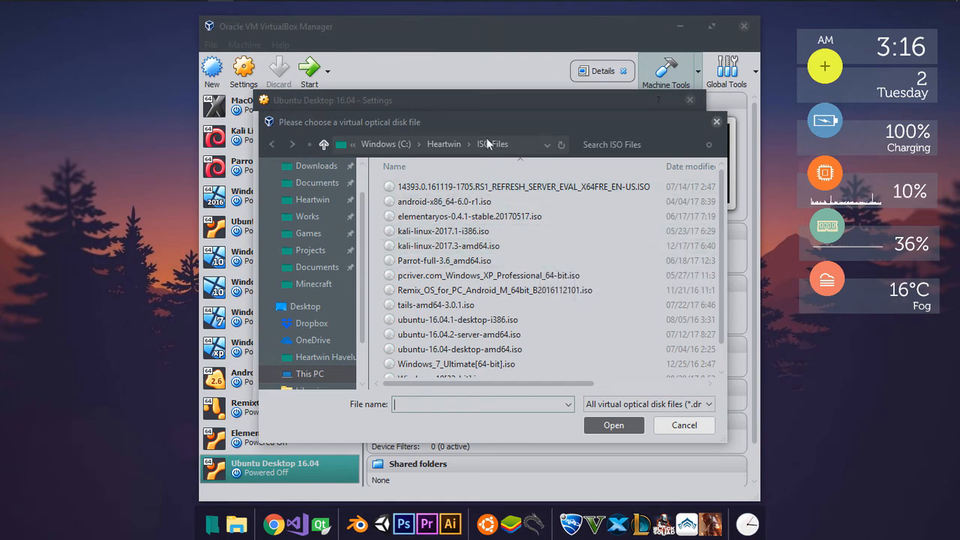
{"action": "scroll", "coordinate": [509, 315], "scroll_direction": "down", "scroll_amount": 1}
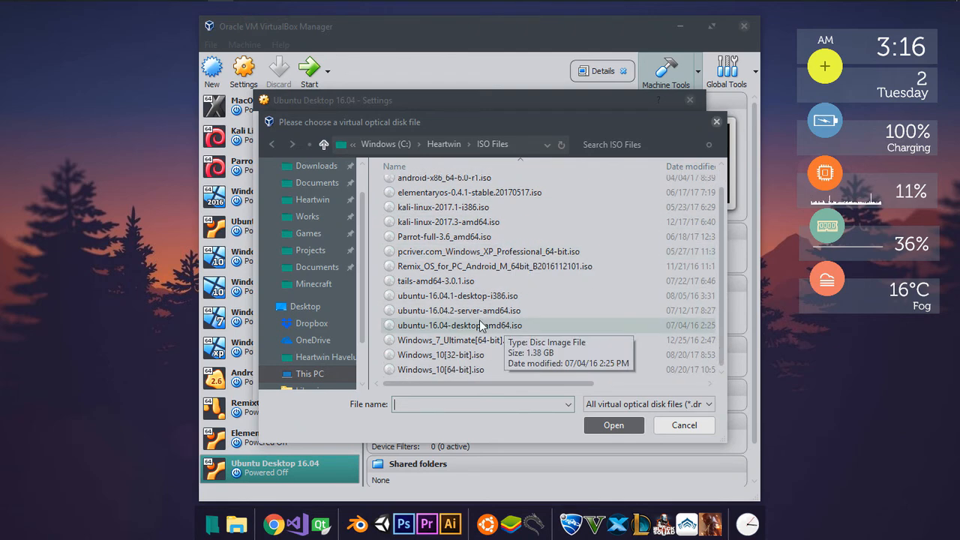
{"action": "left_click", "coordinate": [509, 329]}
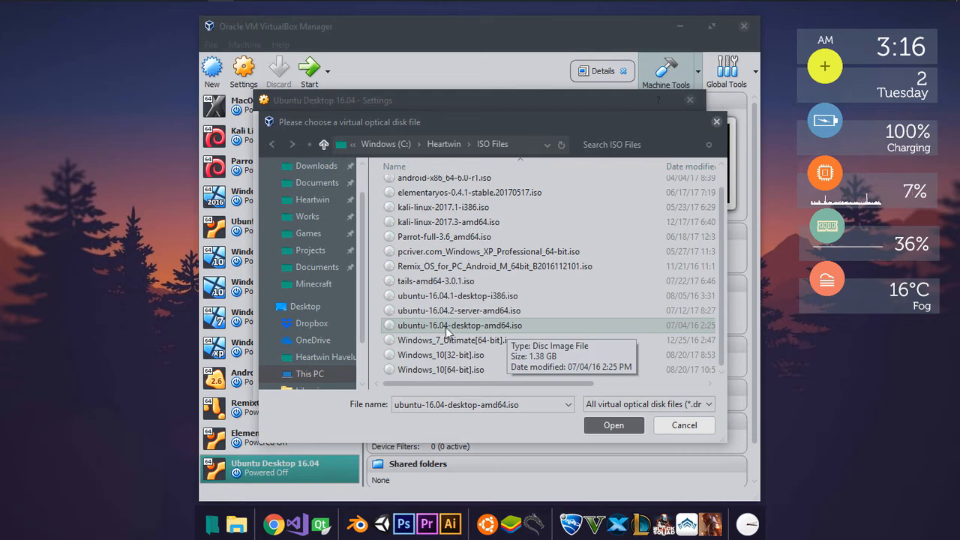
{"action": "left_click", "coordinate": [613, 426]}
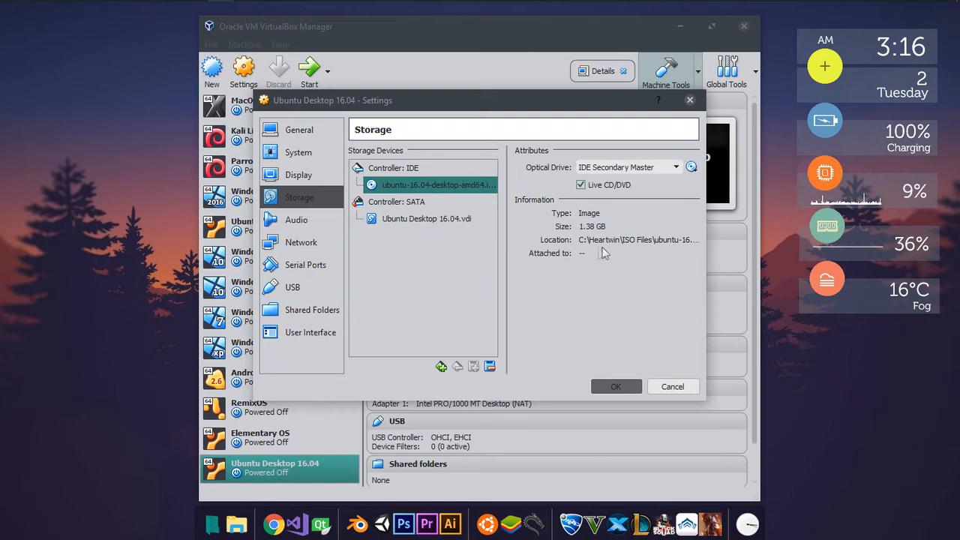
Review the machine's audio, network, serial port, USB and shared folder settings.
{"action": "left_click", "coordinate": [300, 226]}
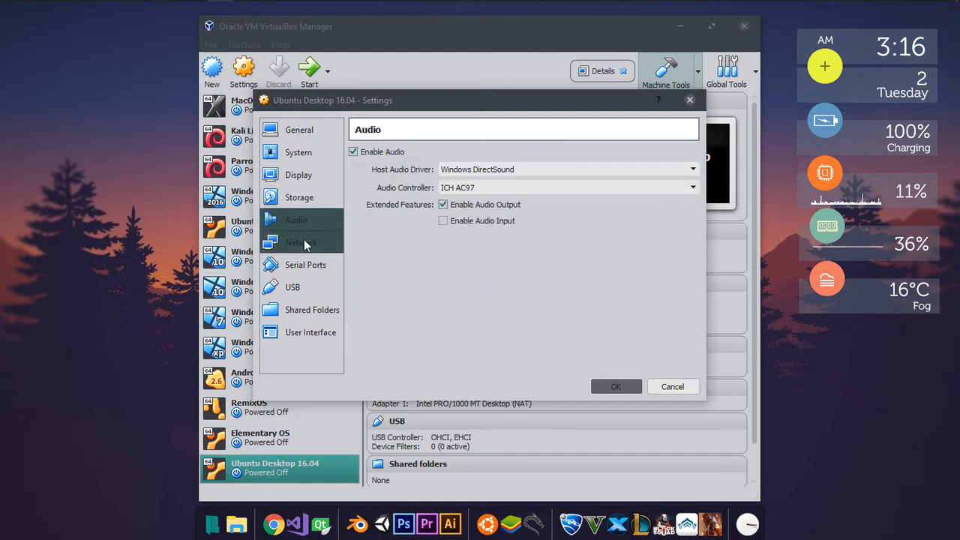
{"action": "left_click", "coordinate": [304, 241]}
{"action": "left_click", "coordinate": [313, 272]}
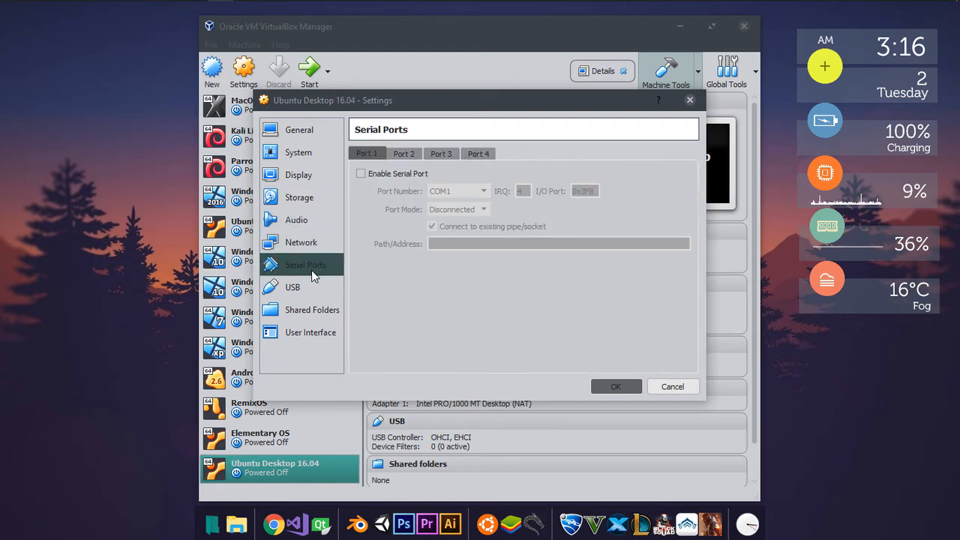
{"action": "left_click", "coordinate": [311, 289]}
{"action": "left_click", "coordinate": [315, 306]}
Disable the mini toolbar in full-screen/seamless mode in the user interface settings and save the machine's configuration.
{"action": "left_click", "coordinate": [330, 334]}
{"action": "left_click", "coordinate": [473, 178]}
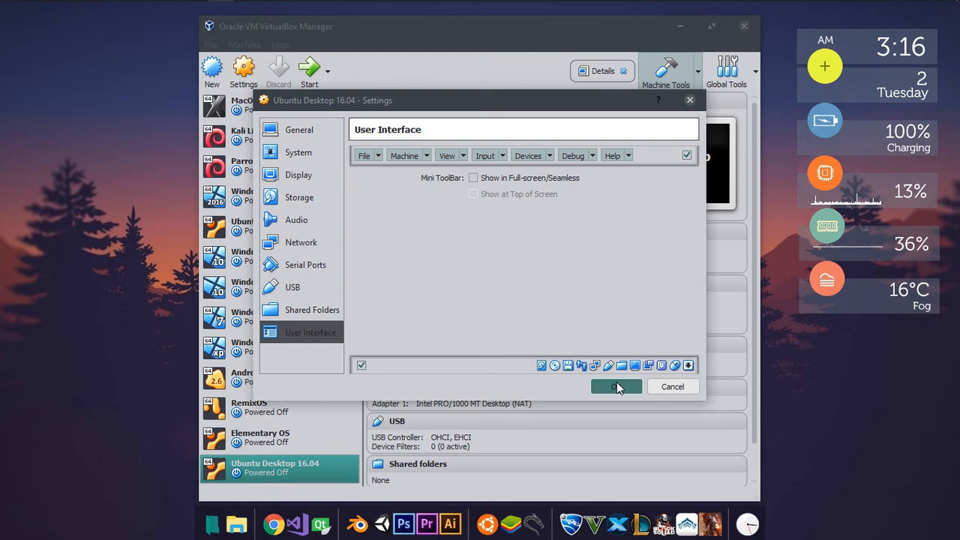
{"action": "left_click", "coordinate": [613, 386]}
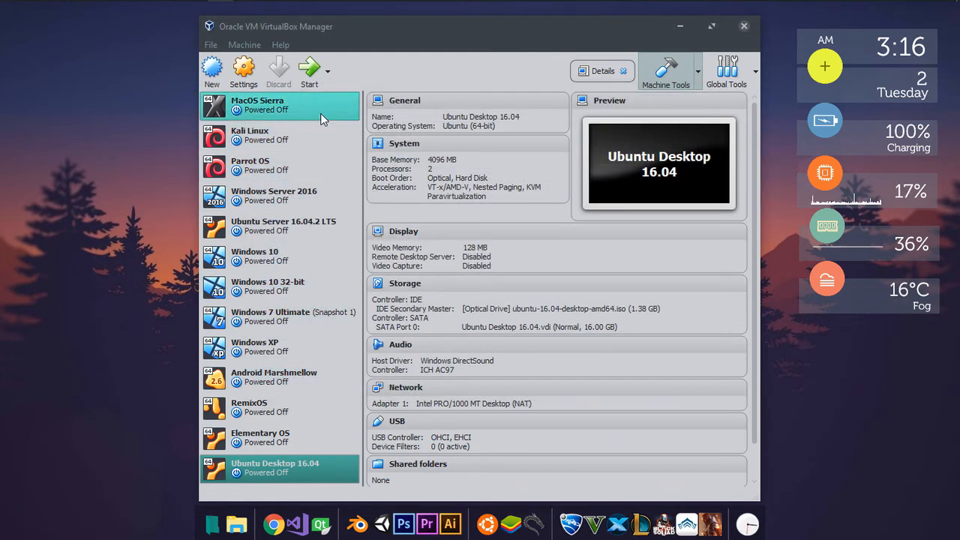
Start the Ubuntu Desktop 16.04 machine, choose to try Ubuntu without installing, and reposition its window on the desktop.
{"action": "left_click", "coordinate": [310, 70]}
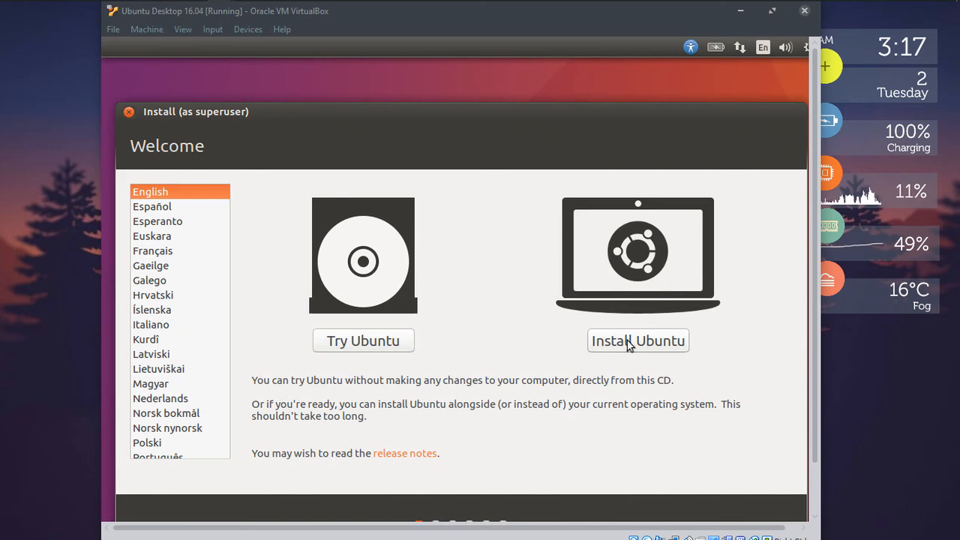
{"action": "left_click", "coordinate": [397, 348]}
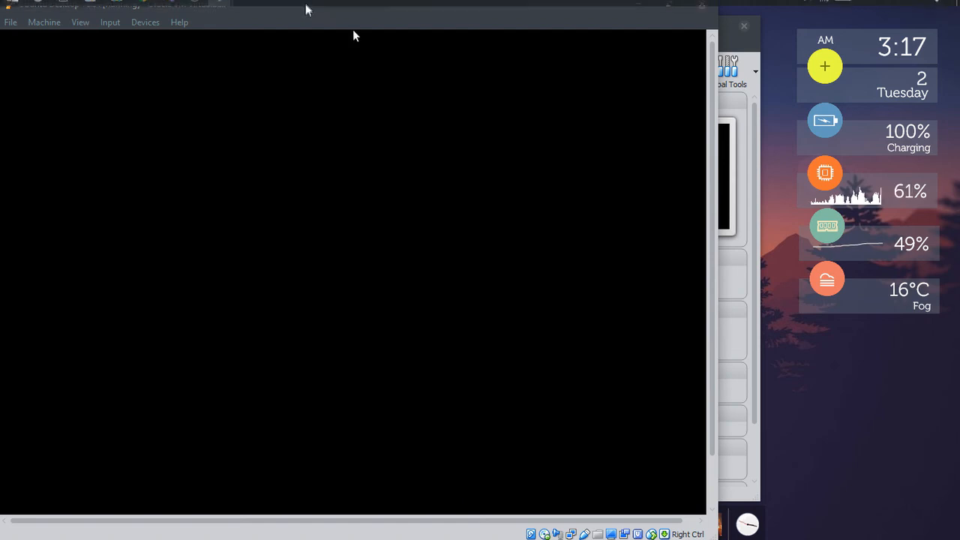
{"action": "left_click_drag", "start_coordinate": [306, 17], "coordinate": [392, 20]}
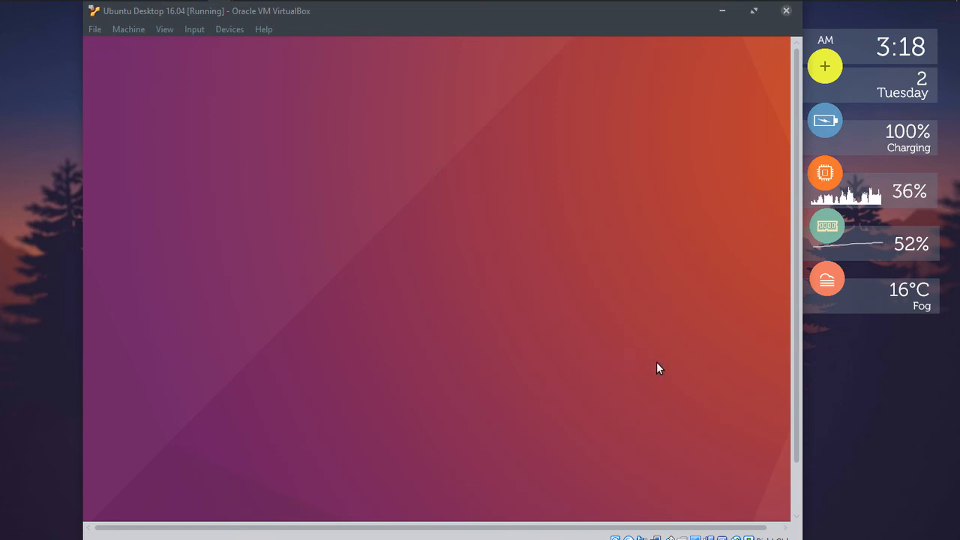
{"action": "left_click_drag", "start_coordinate": [797, 376], "coordinate": [798, 342]}
{"action": "left_click_drag", "start_coordinate": [712, 526], "coordinate": [773, 525]}
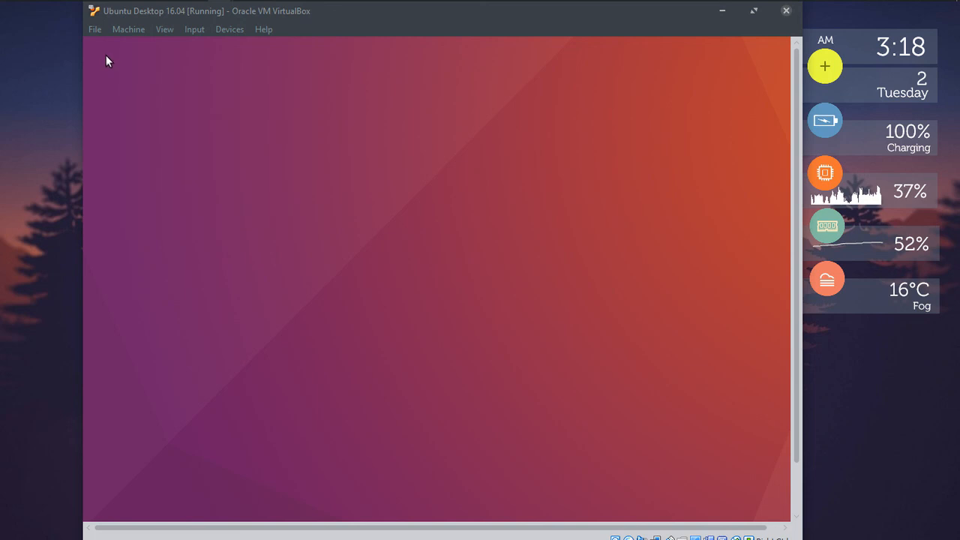
{"action": "right_click", "coordinate": [417, 178]}
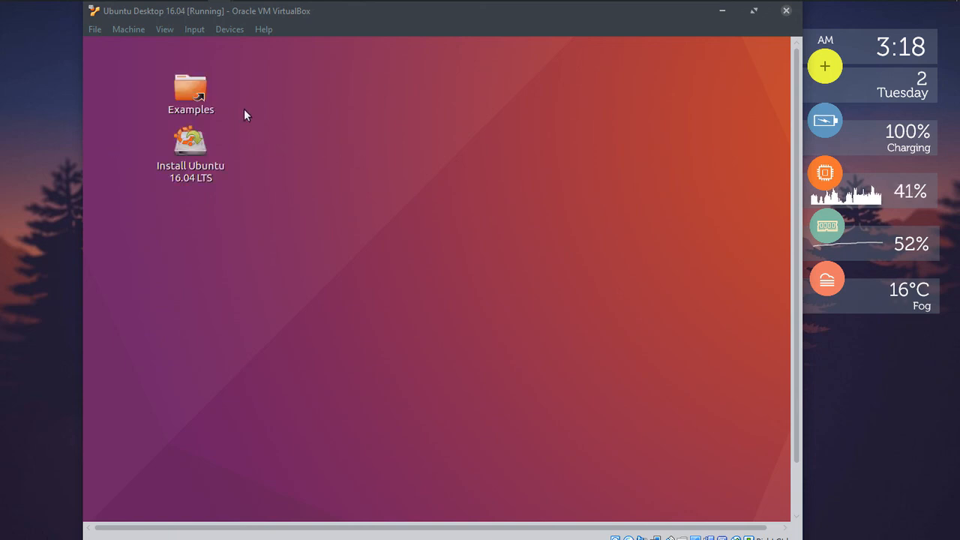
{"action": "left_click", "coordinate": [122, 31]}
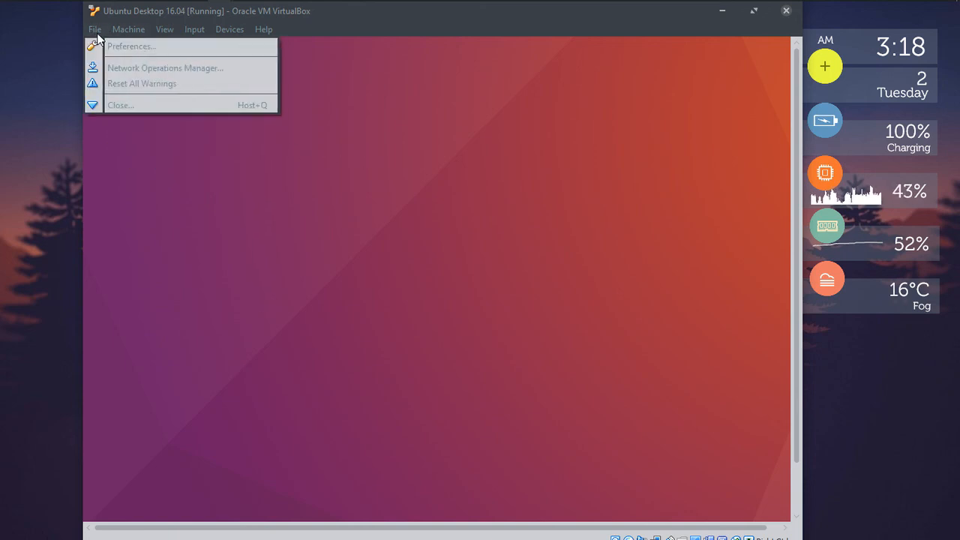
{"action": "left_click", "coordinate": [150, 135]}
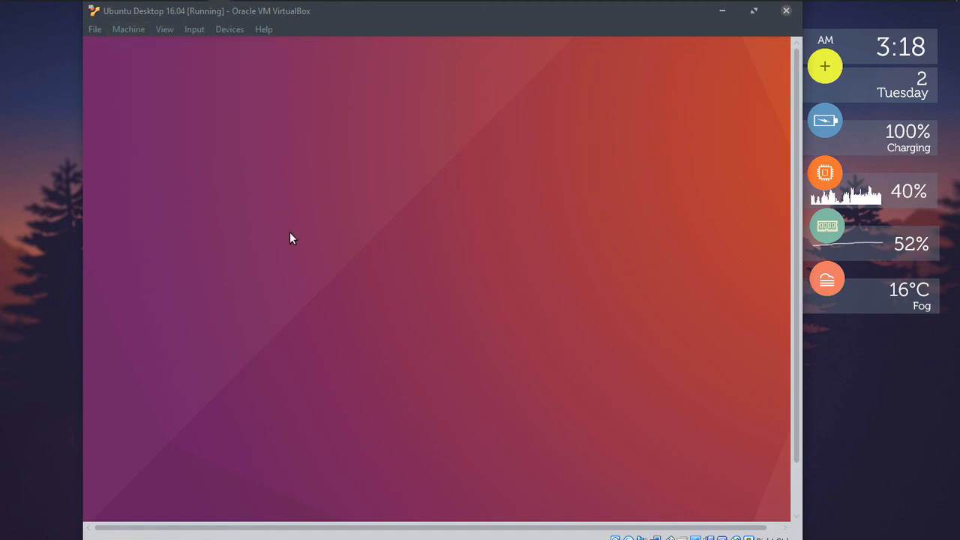
{"action": "left_click", "coordinate": [96, 30]}
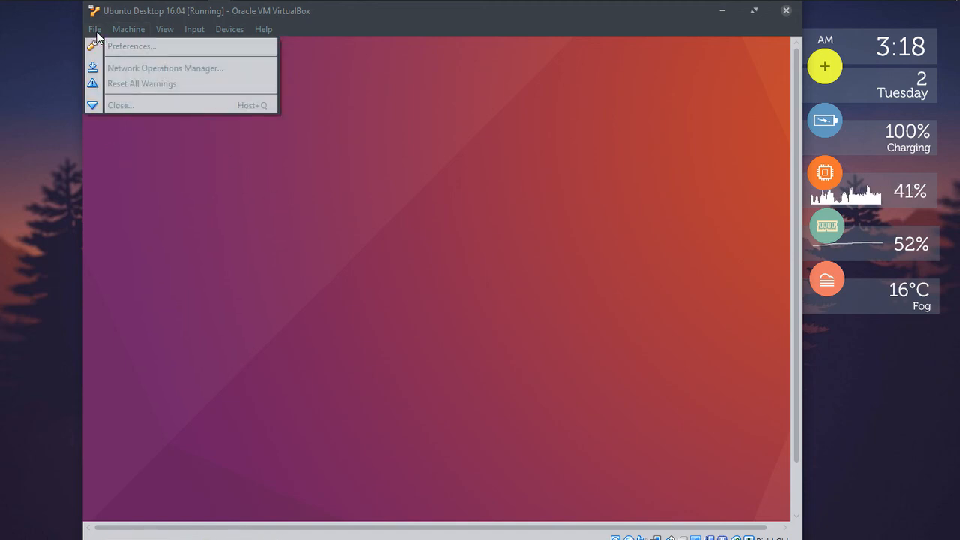
{"action": "left_click", "coordinate": [128, 30]}
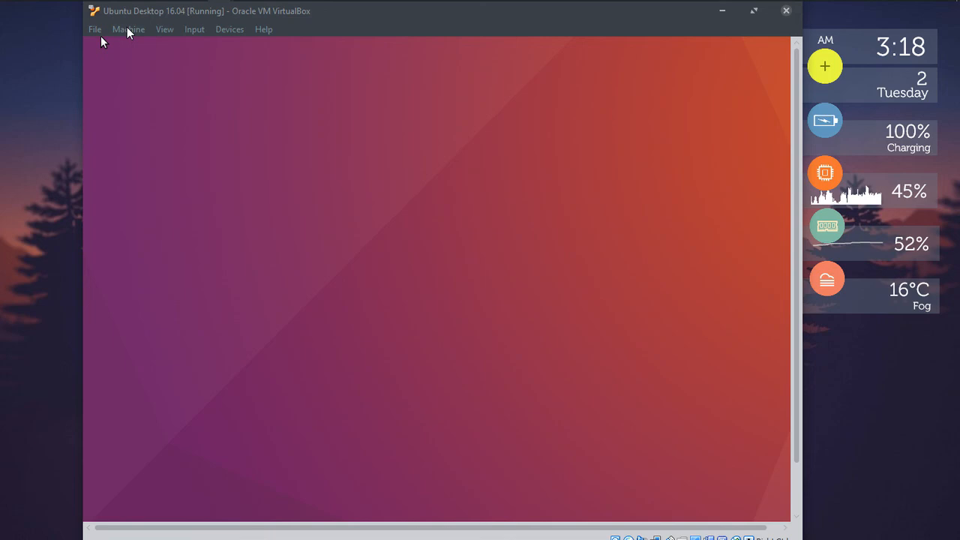
Close the running Ubuntu Desktop 16.04 machine by powering it off.
{"action": "left_click", "coordinate": [789, 13]}
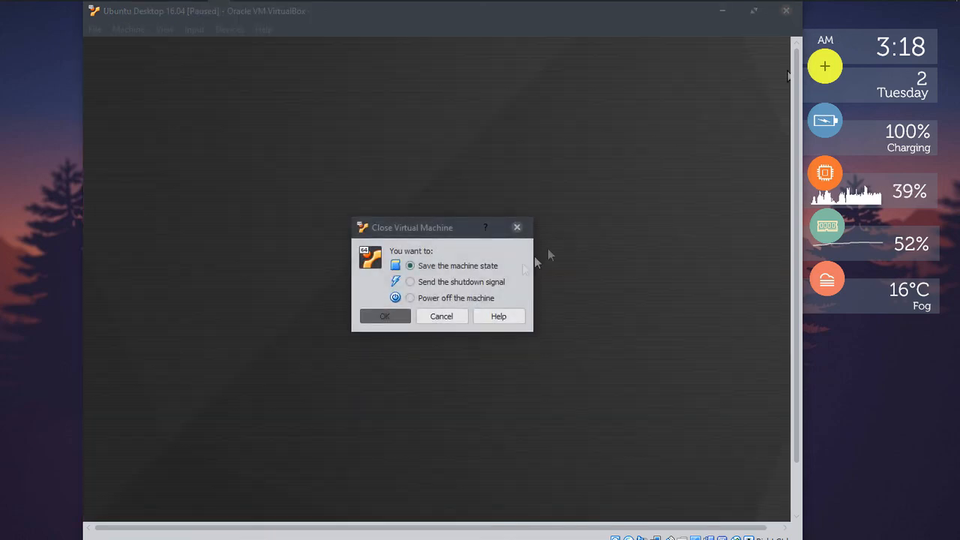
{"action": "left_click", "coordinate": [447, 297]}
{"action": "left_click", "coordinate": [402, 314]}
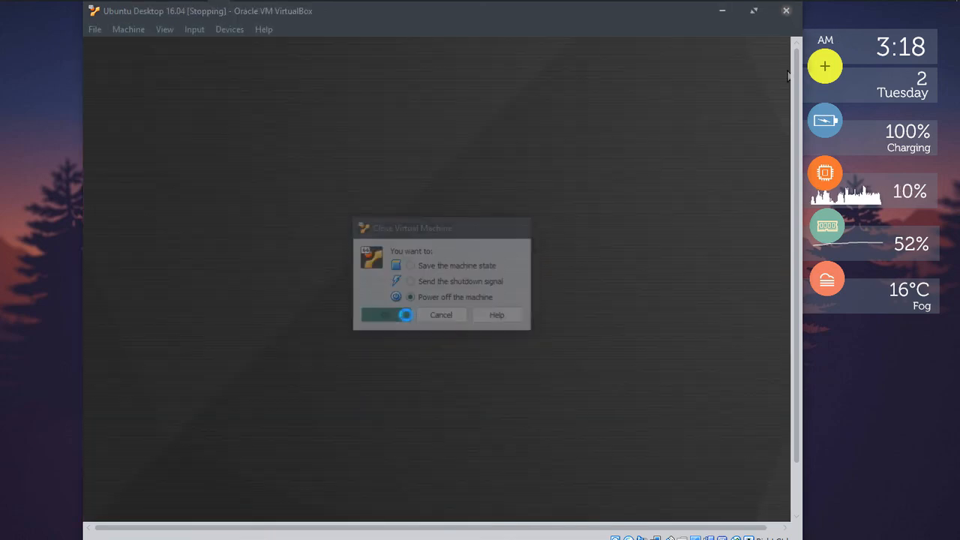